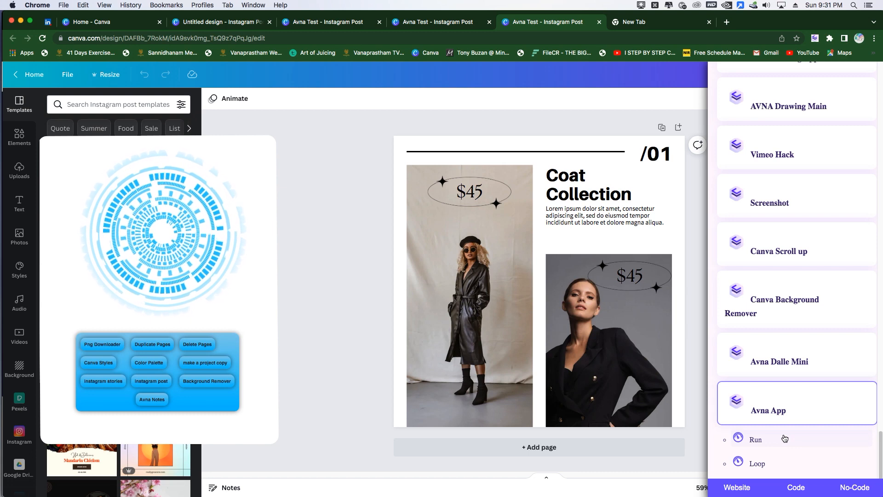
Step: Run the Avna App automation from the extension, and place its tool panel in the empty canvas area beside the page
click(785, 438)
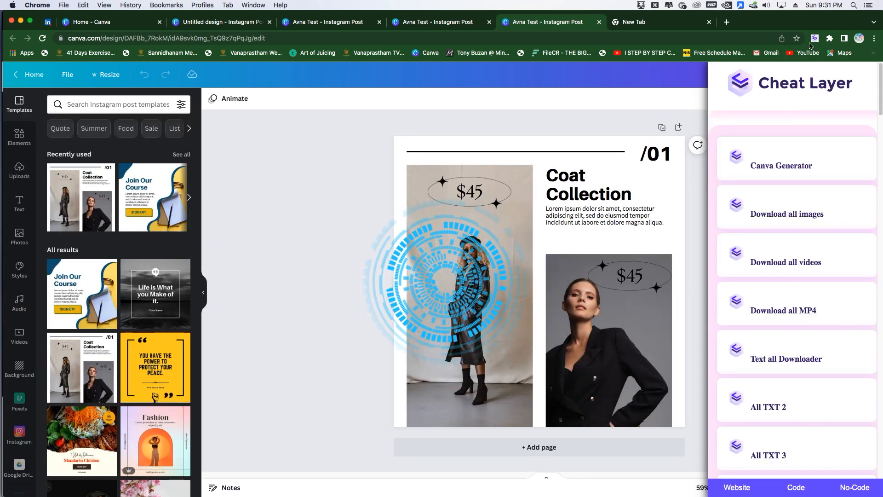
click(814, 40)
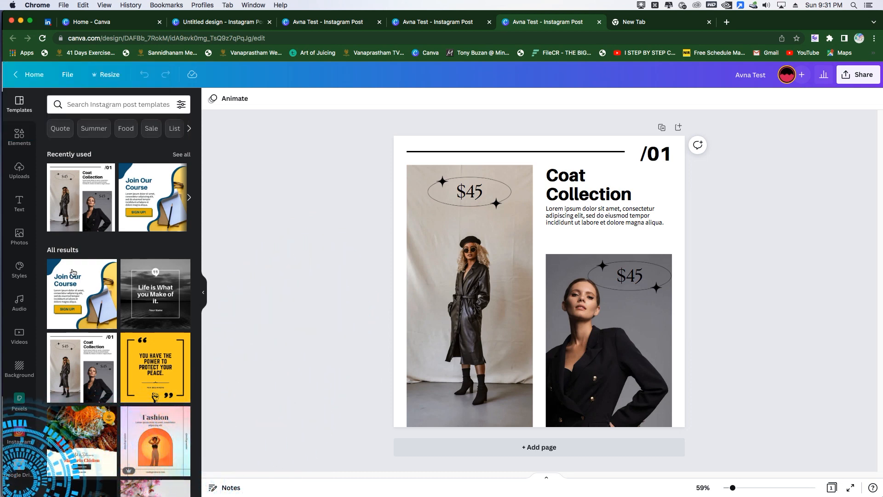
click(36, 471)
click(36, 471)
click(36, 471)
drag(138, 131, 349, 325)
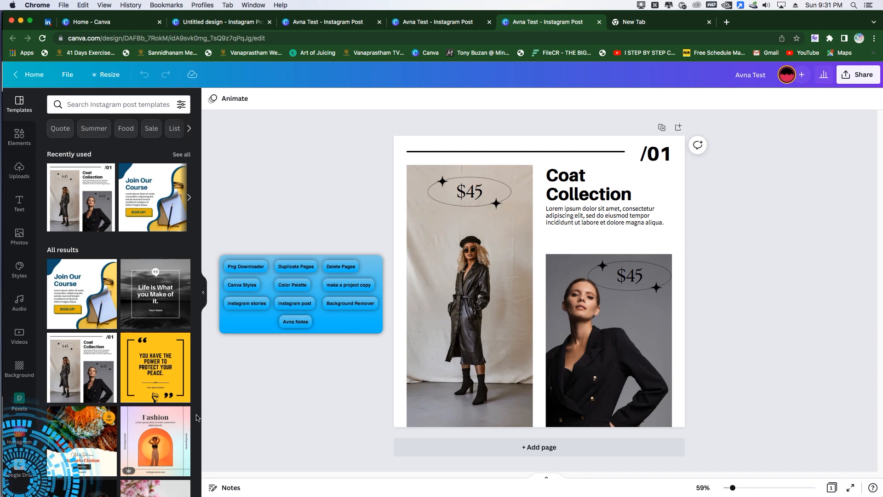
Step: Download the Coat Collection design with Png Downloader, and check the resulting Avna Test.png in Preview before dismissing it
click(241, 271)
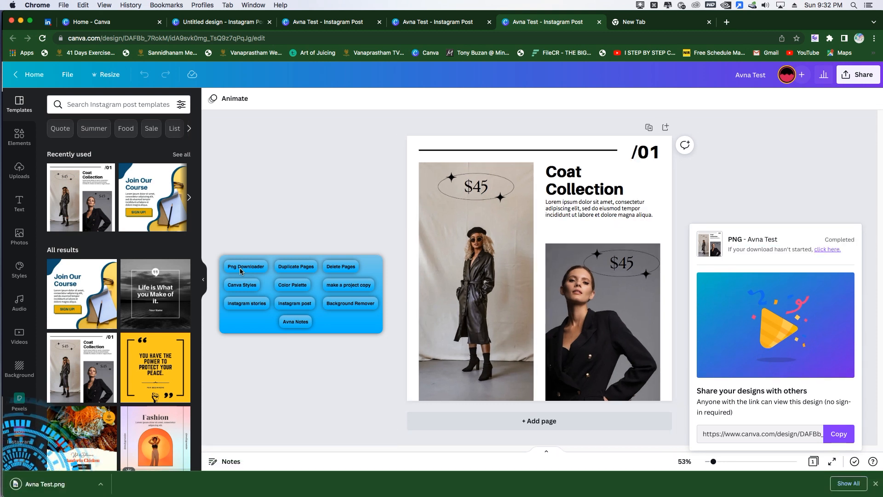
click(67, 489)
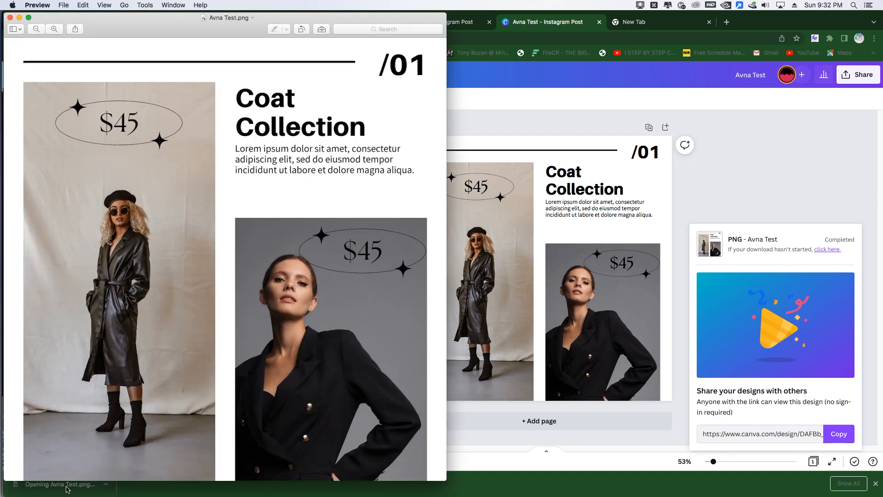
click(37, 5)
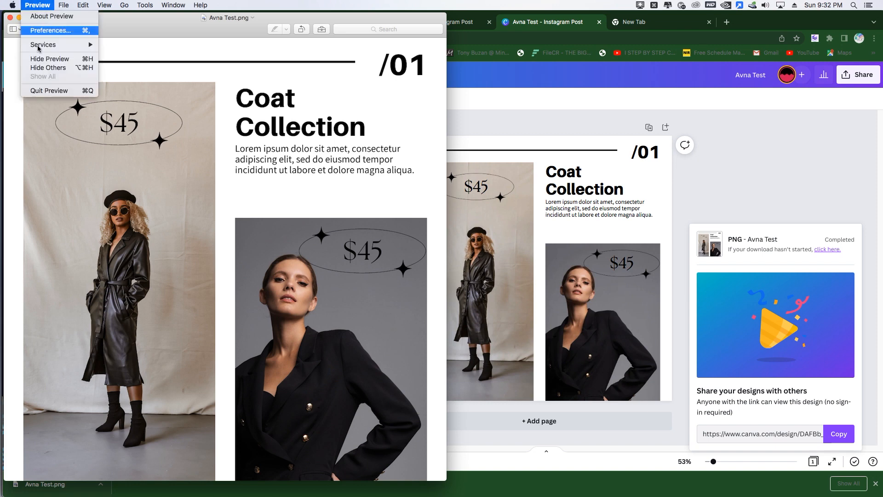
click(42, 91)
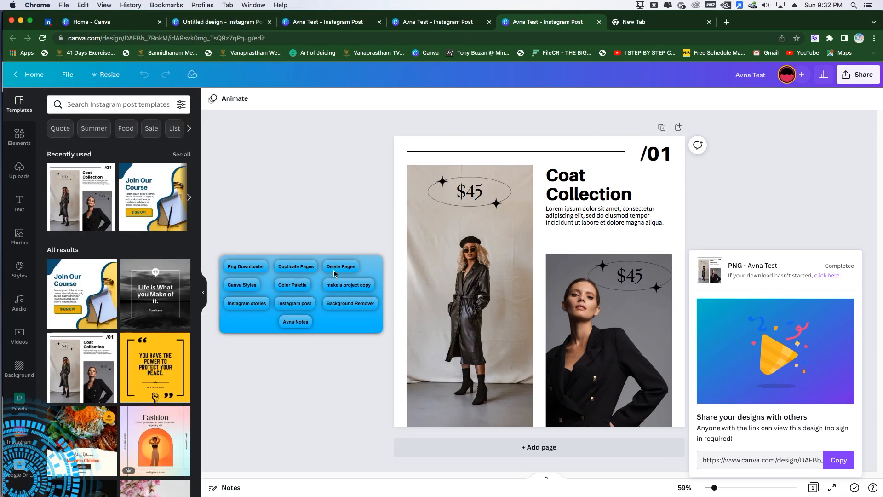
click(835, 245)
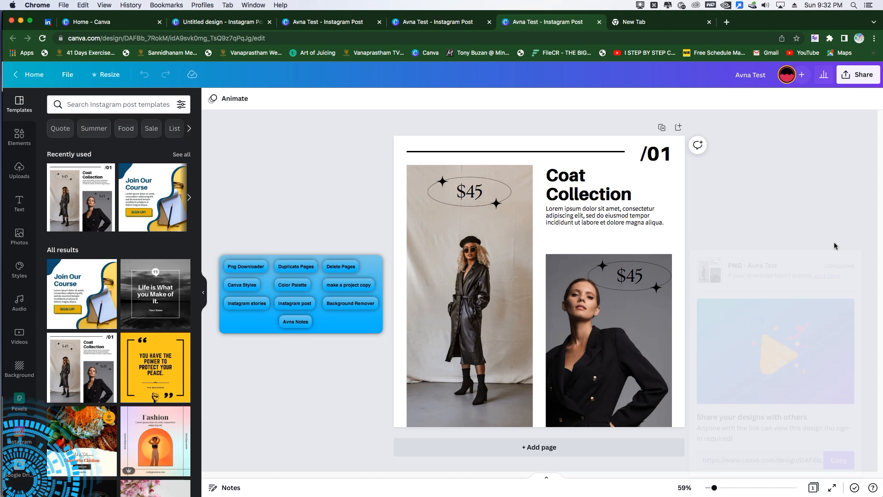
Step: Run the Duplicate Pages tool three times, adding ten copies of the Coat Collection page on each run
click(297, 270)
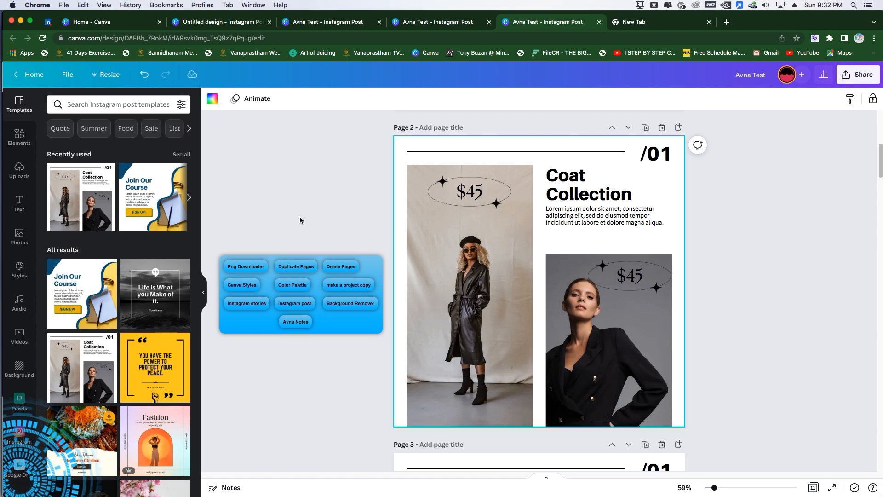
scroll(507, 214, up, 5)
scroll(507, 213, down, 20)
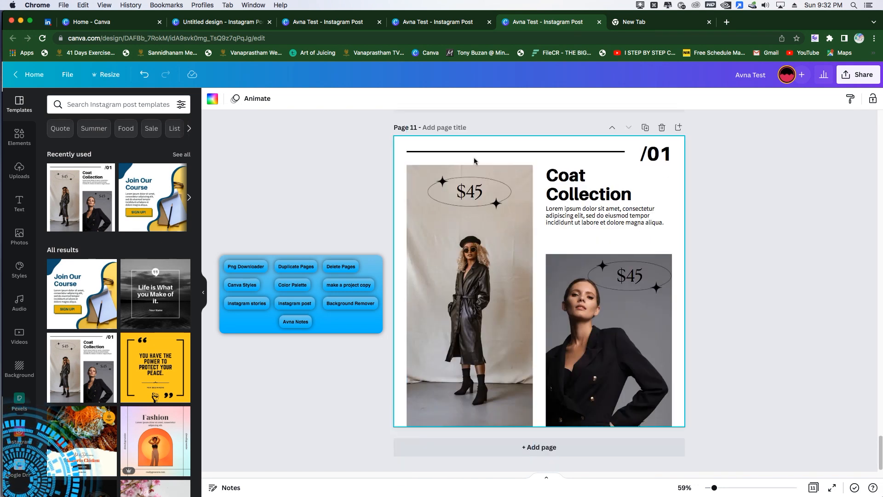
click(307, 266)
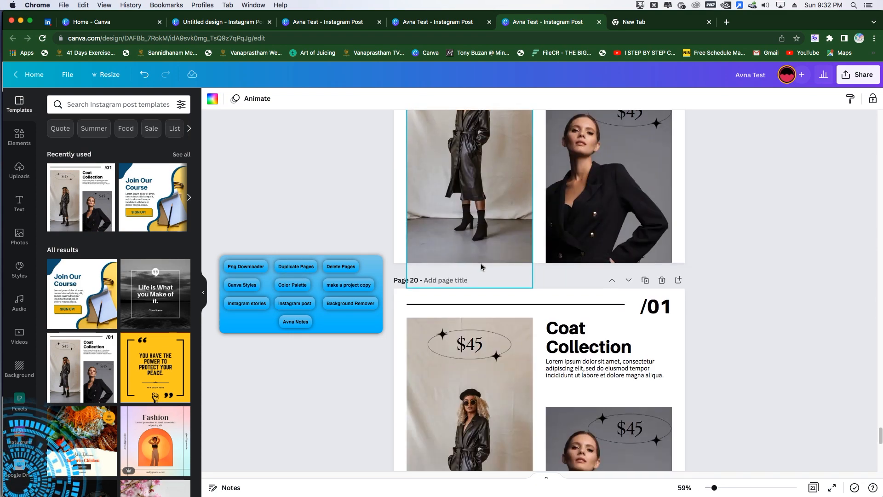
click(300, 267)
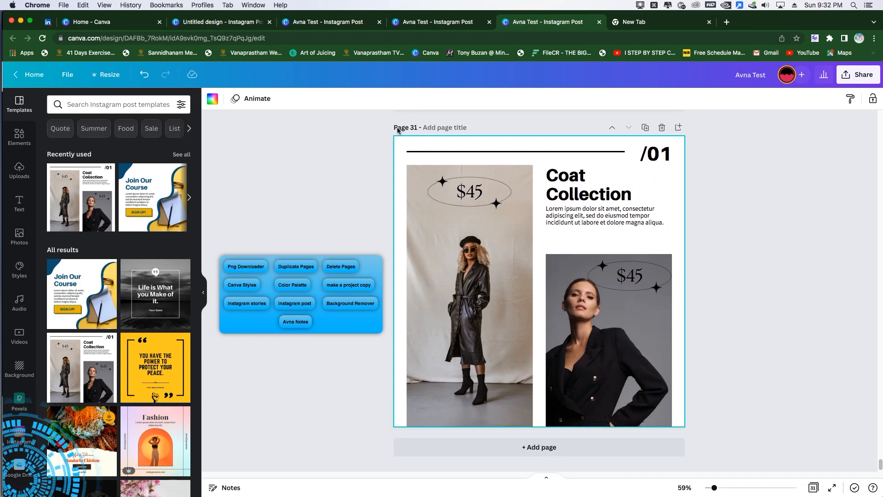
Step: Bulk-delete pages with the Delete Pages tool, entering 10 as the number of pages, and review the remaining pages up to page 1
click(348, 266)
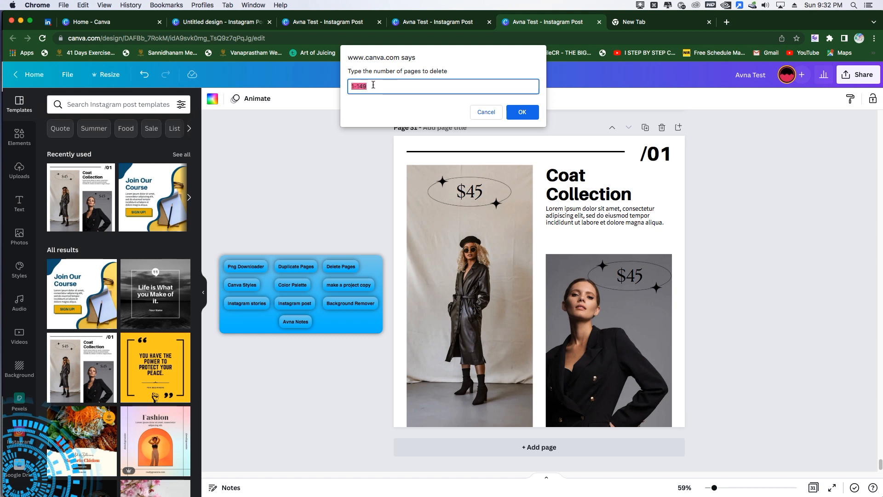
text(10)
click(516, 112)
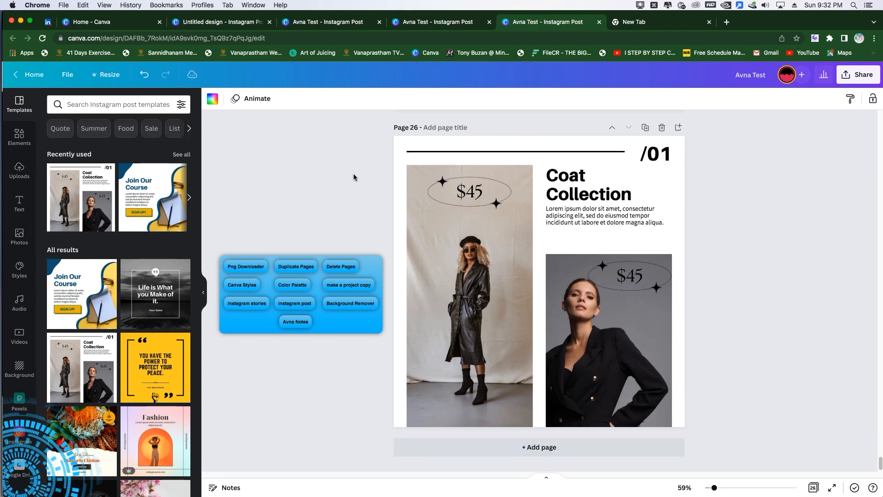
scroll(353, 177, up, 15)
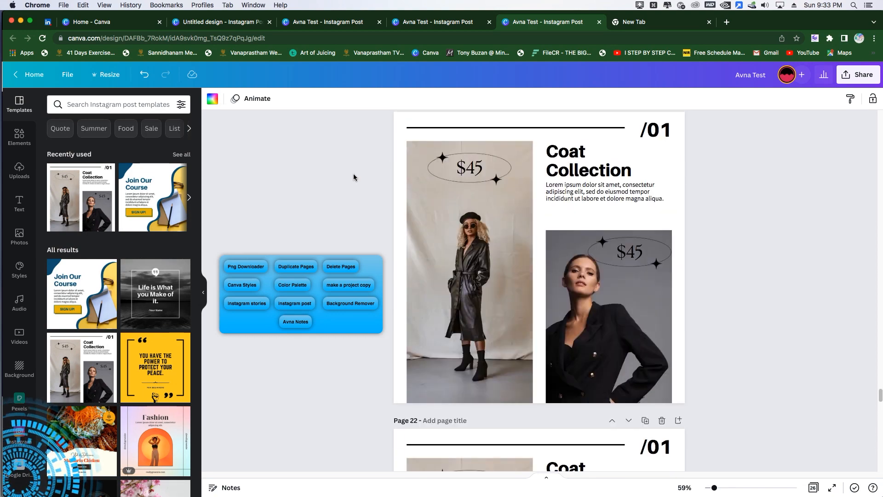
scroll(353, 175, up, 20)
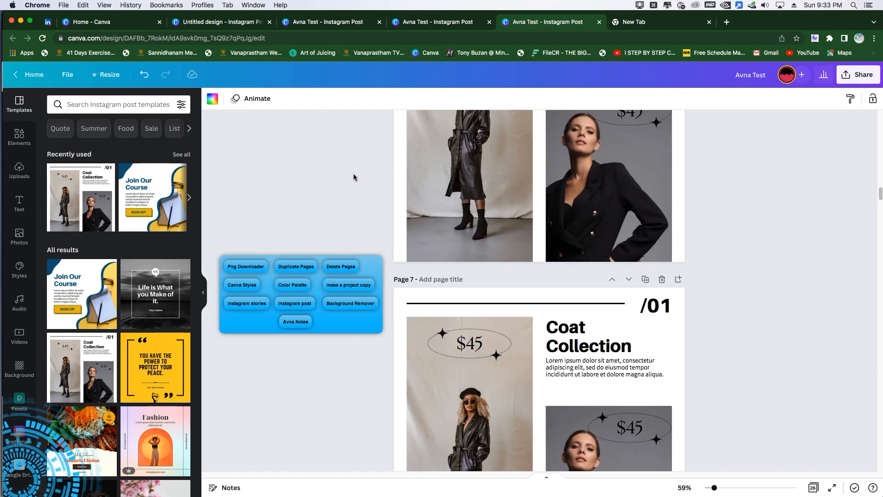
scroll(353, 177, up, 5)
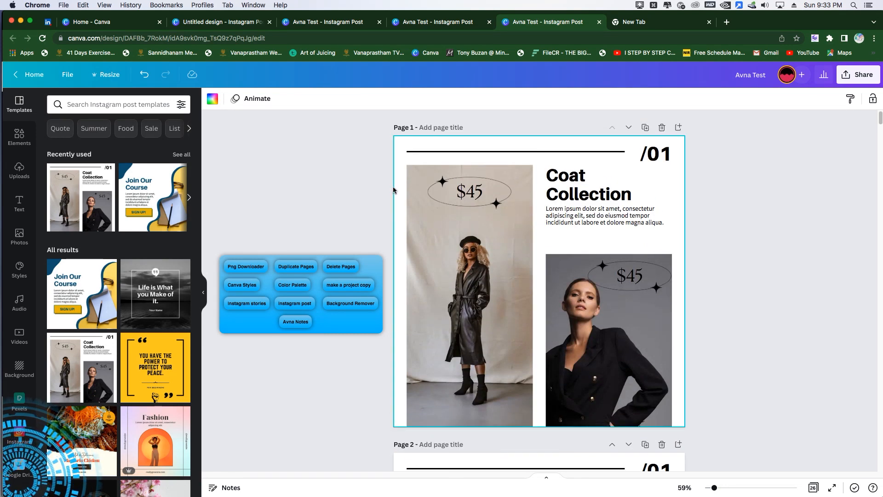
Step: Bring up the Canva color palettes and try the green, brown-beige and orange-green palettes on page 1
click(244, 288)
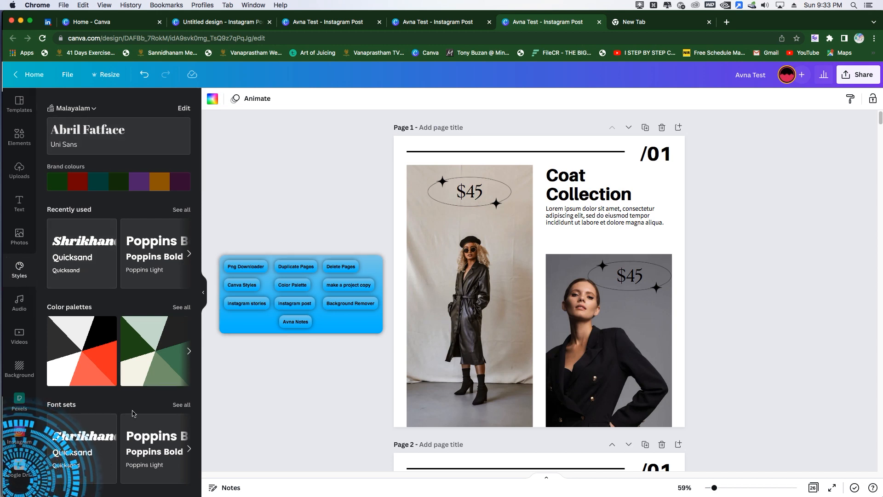
click(304, 287)
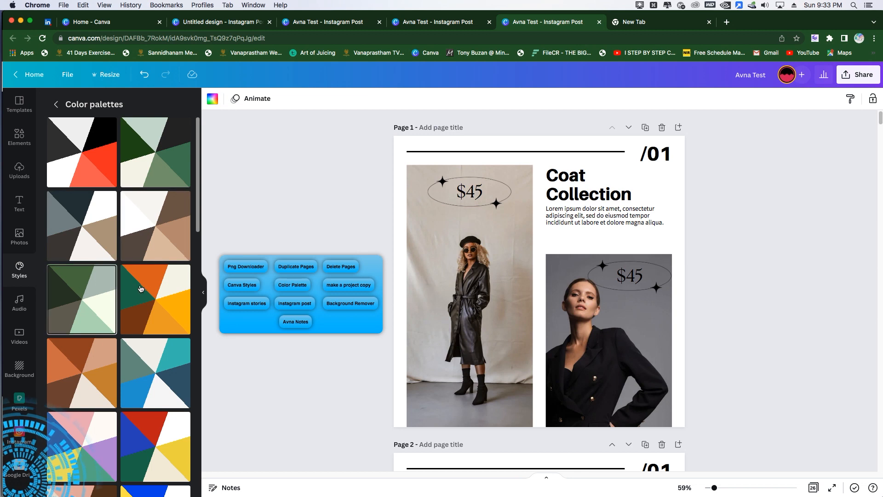
click(136, 155)
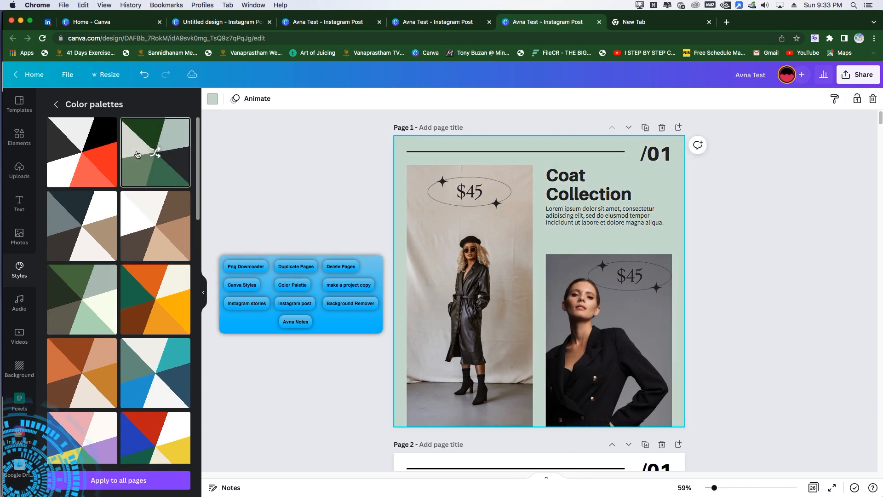
click(161, 253)
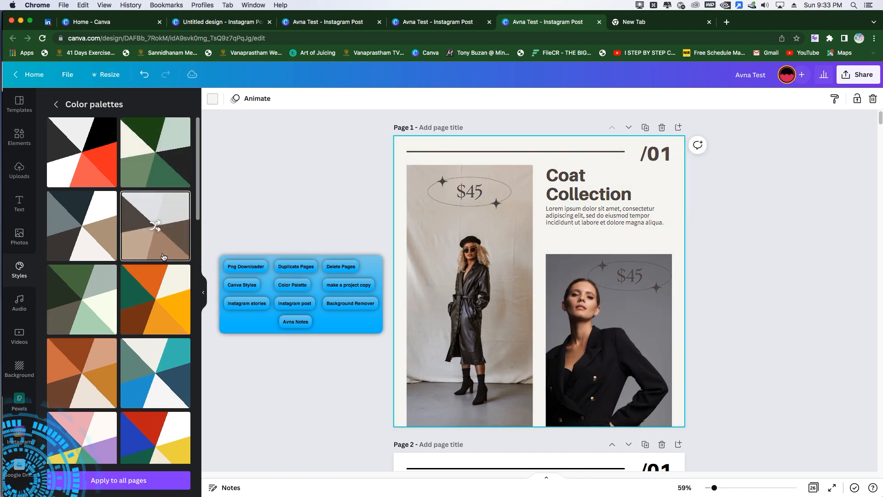
click(159, 295)
click(156, 301)
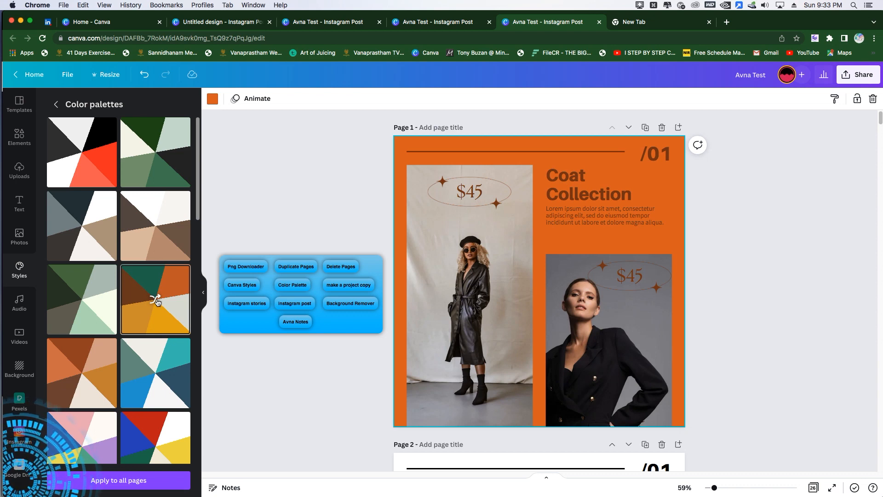
Step: Try the Archivo Black and Chunk Five style sets on page 1, and settle on the Squada One and Klima set
click(56, 104)
scroll(94, 285, down, 10)
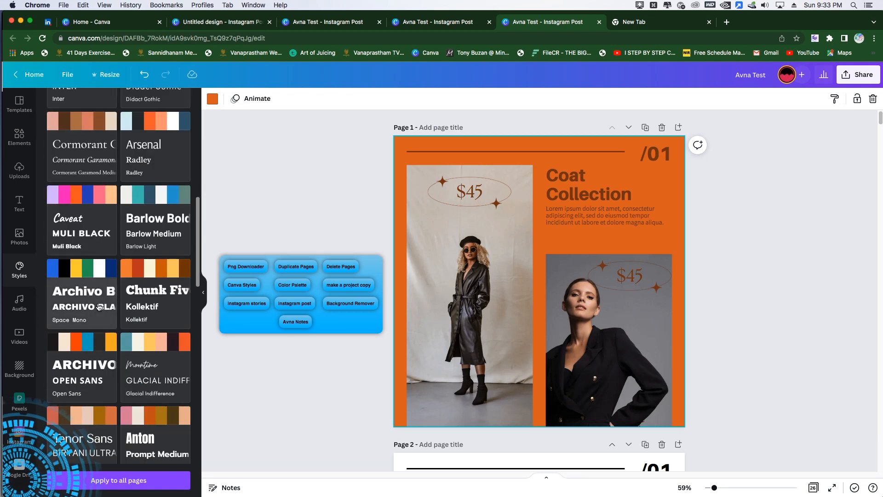
click(97, 291)
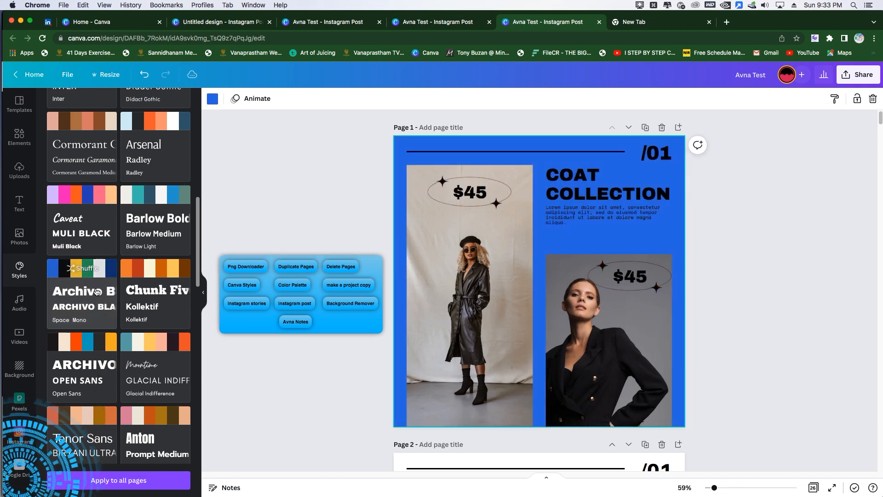
click(146, 294)
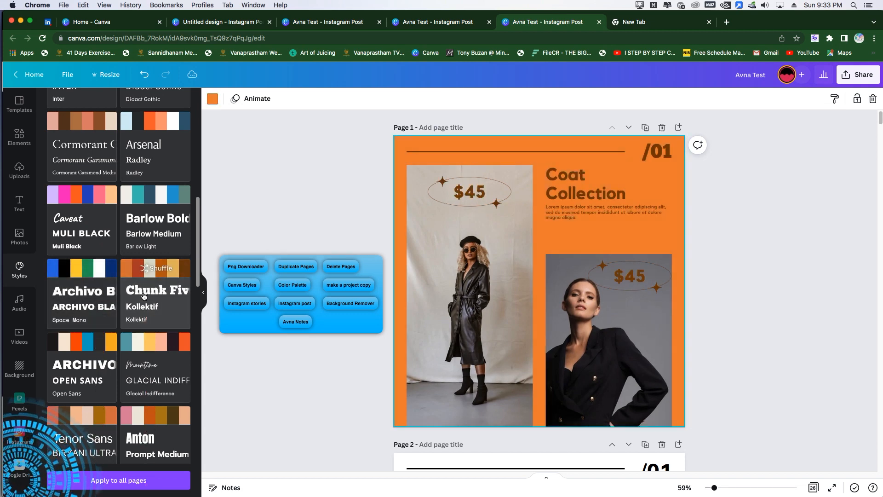
scroll(144, 295, down, 5)
click(148, 289)
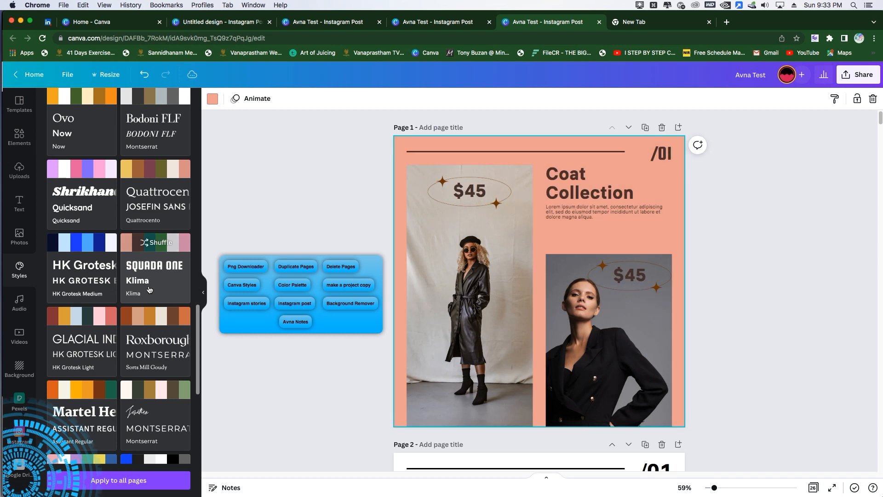
Step: Make a project copy of the Avna Test design, and close the copy to return to the original
click(348, 289)
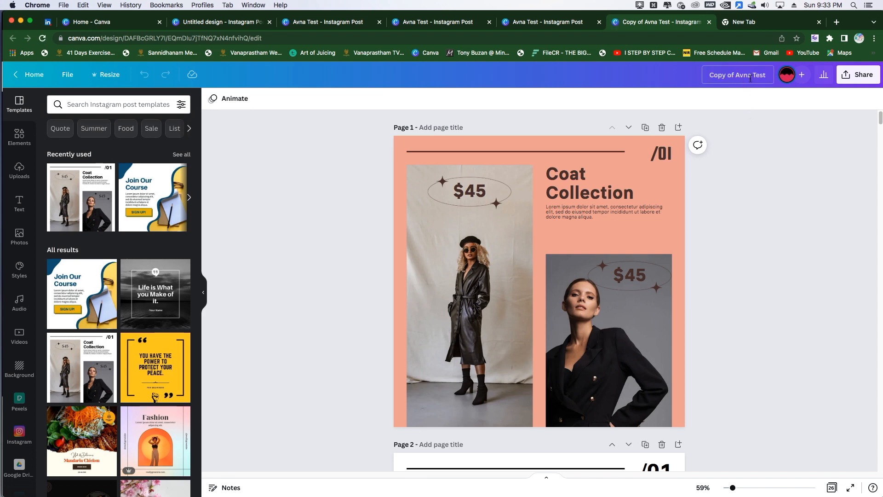
click(709, 23)
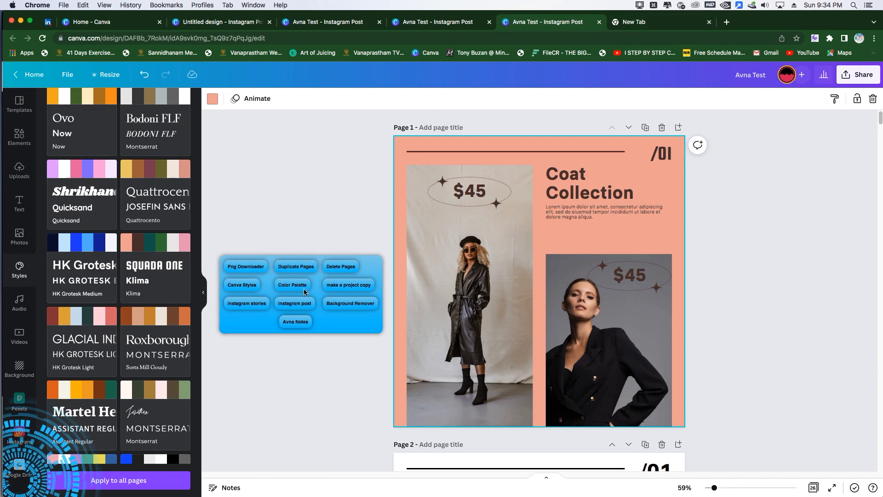
Step: Create a blank Your Story design with the Instagram stories tool
click(255, 307)
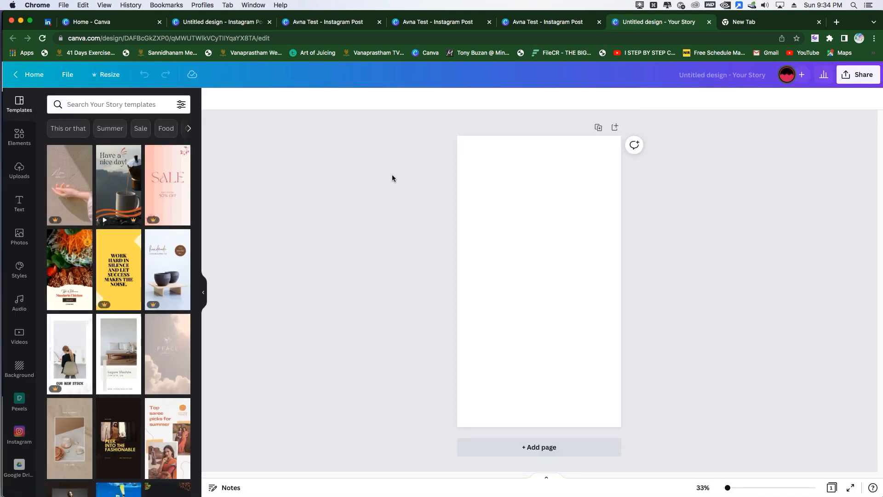
click(733, 74)
click(600, 226)
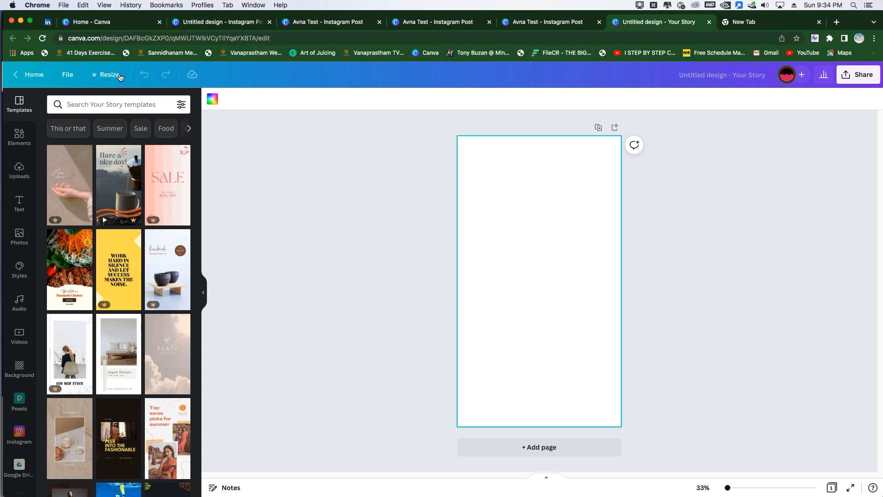
Step: Check the story design's dimensions in the resize options, and close that design without resizing it
click(103, 74)
click(112, 152)
drag(112, 152, 186, 154)
click(159, 152)
click(387, 142)
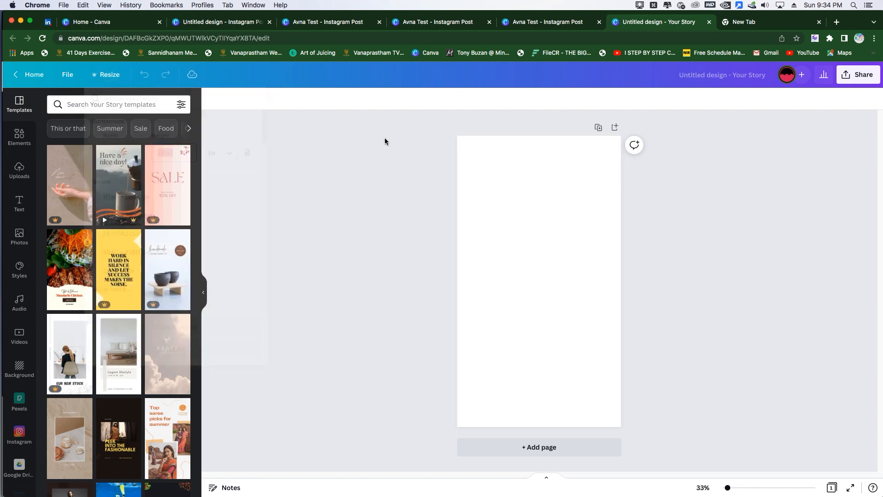
click(709, 22)
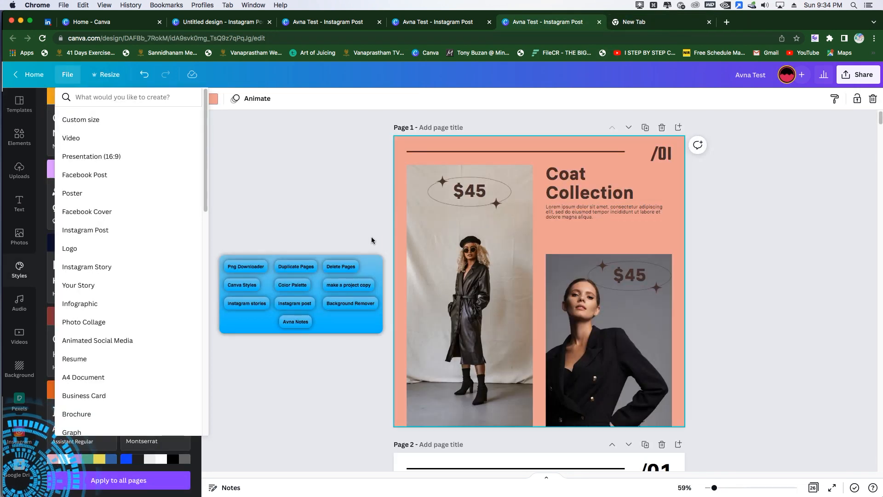
Step: Create a blank Instagram post design with the Instagram post tool
click(303, 305)
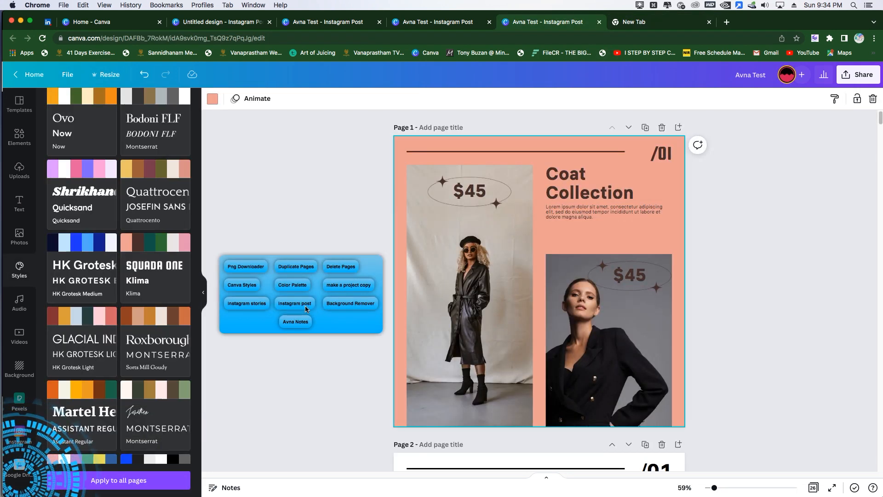
click(305, 307)
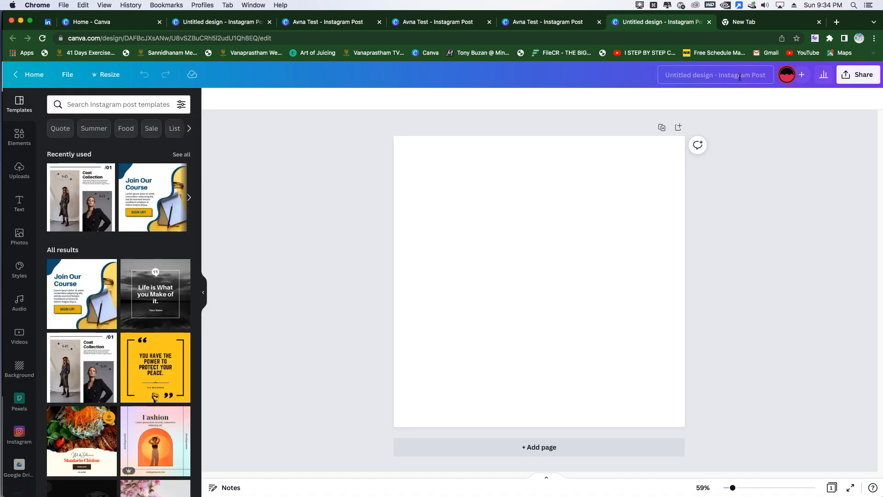
Step: Check the new post design's width and height in the resize options, and close that design without resizing it
click(104, 74)
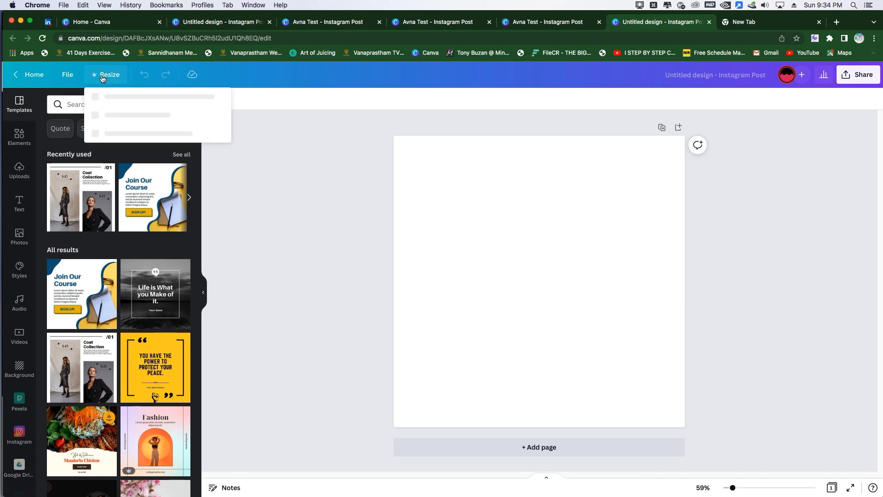
double_click(113, 153)
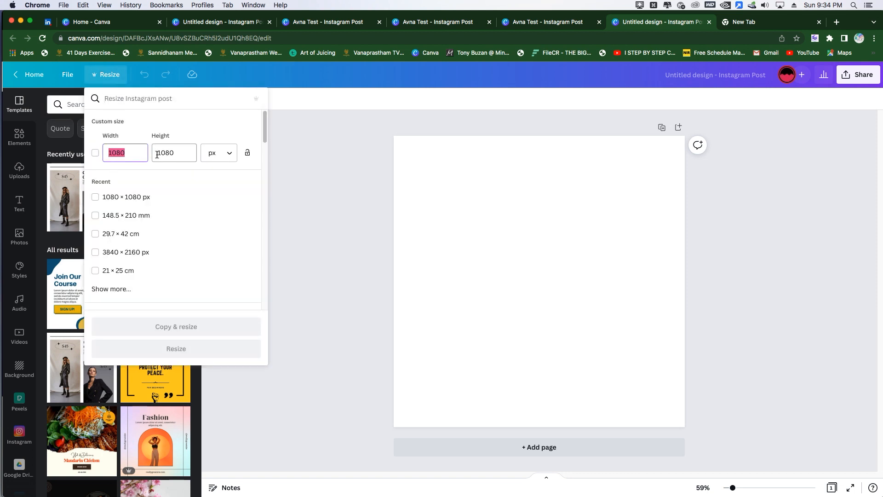
drag(159, 152, 186, 154)
click(308, 177)
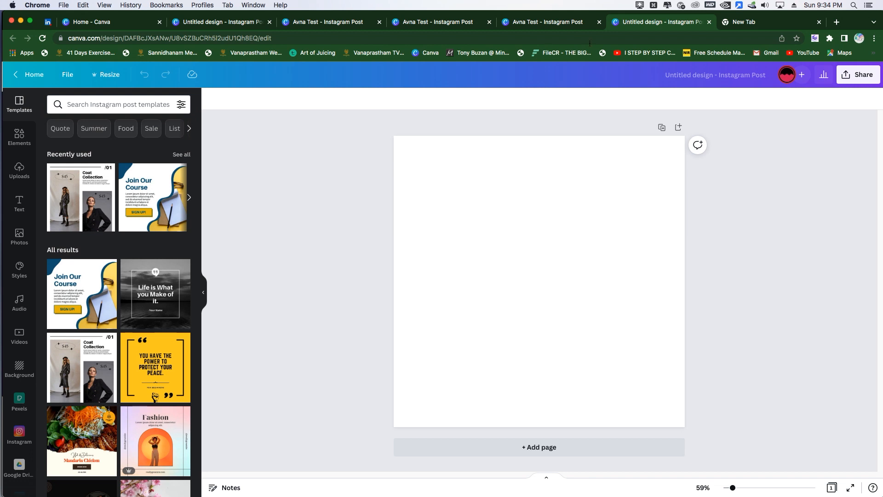
click(709, 22)
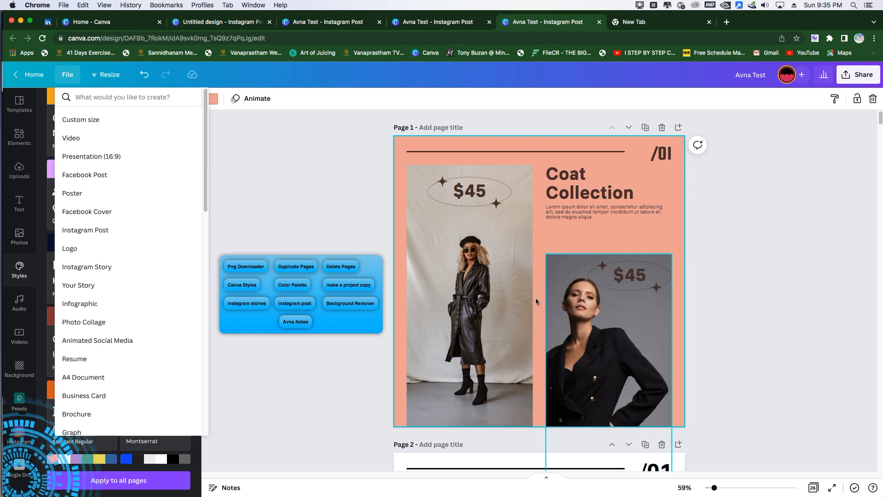
Step: Remove the background from the full-length coat photo on page 1 with Background Remover, and reposition the cutout slightly below the $45 price
click(494, 296)
drag(479, 296, 481, 266)
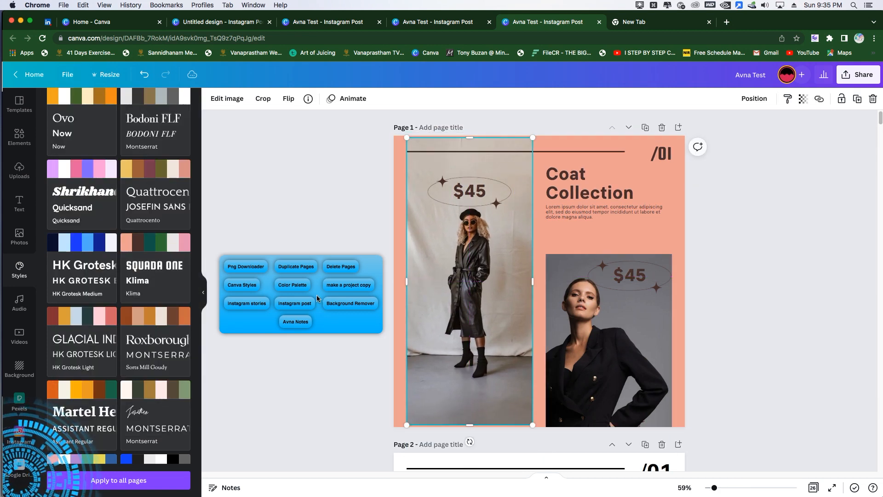
click(345, 303)
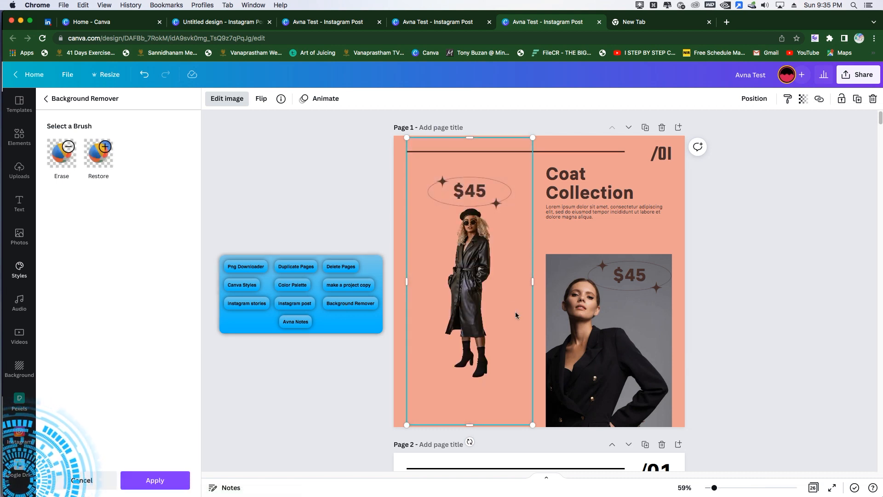
mouse_move(473, 285)
mouse_down()
mouse_move(477, 309)
mouse_move(472, 295)
mouse_up()
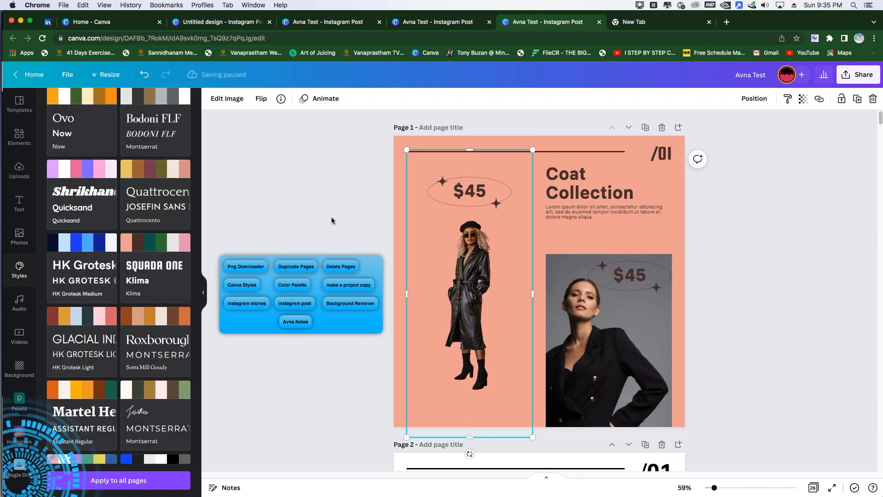
click(331, 221)
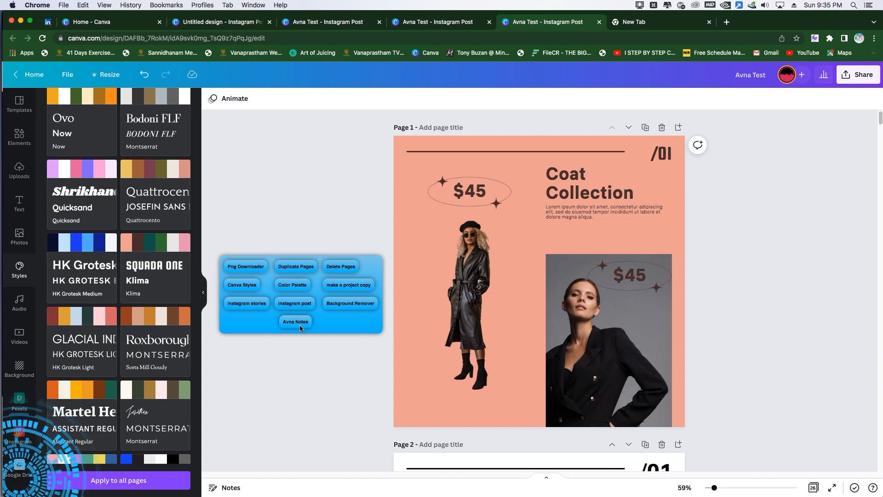
click(640, 5)
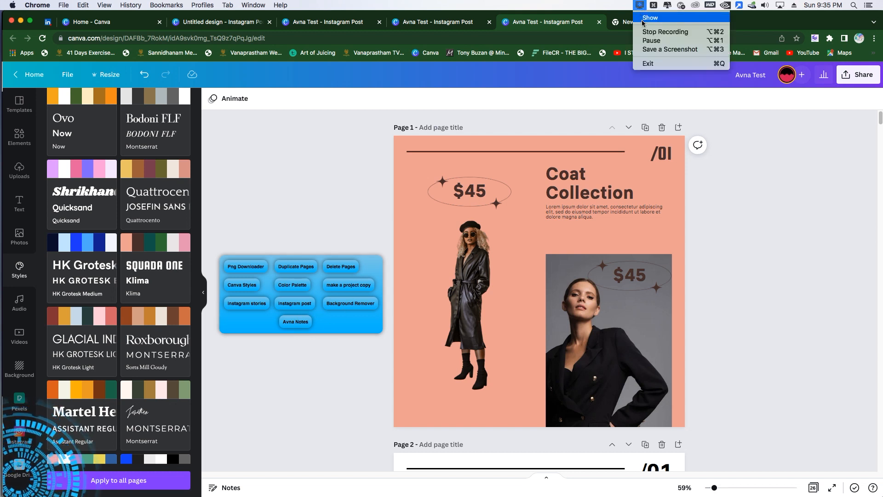
click(644, 39)
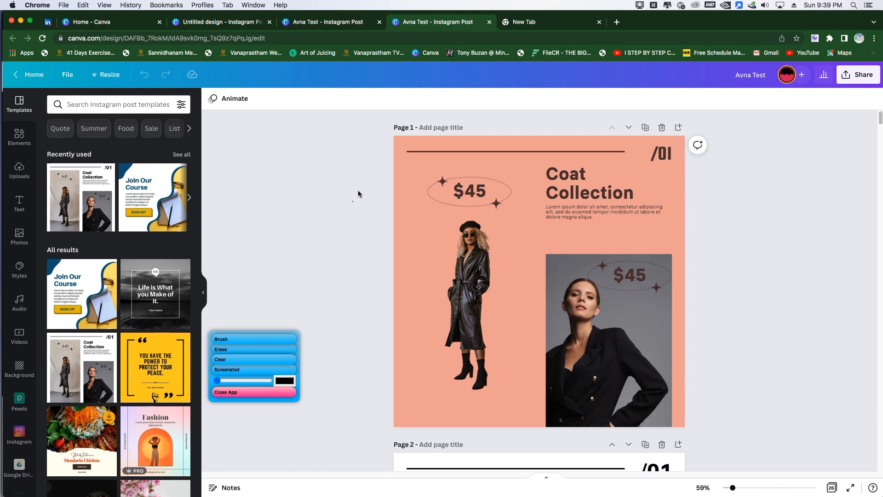
Step: Handwrite "This is your note taking app" in black over page 1 and its margin with the Avna Notes brush
mouse_move(353, 201)
mouse_down()
mouse_move(369, 183)
mouse_move(374, 191)
mouse_move(431, 169)
mouse_up()
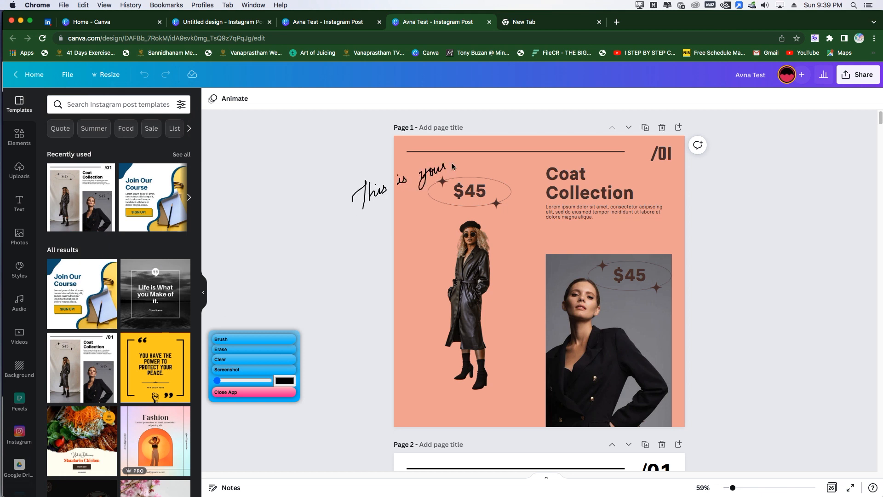
mouse_move(369, 220)
mouse_down()
mouse_move(392, 199)
mouse_move(387, 233)
mouse_move(403, 217)
mouse_move(417, 221)
mouse_move(415, 243)
mouse_up()
mouse_move(398, 249)
mouse_down()
mouse_move(407, 260)
mouse_move(413, 248)
mouse_up()
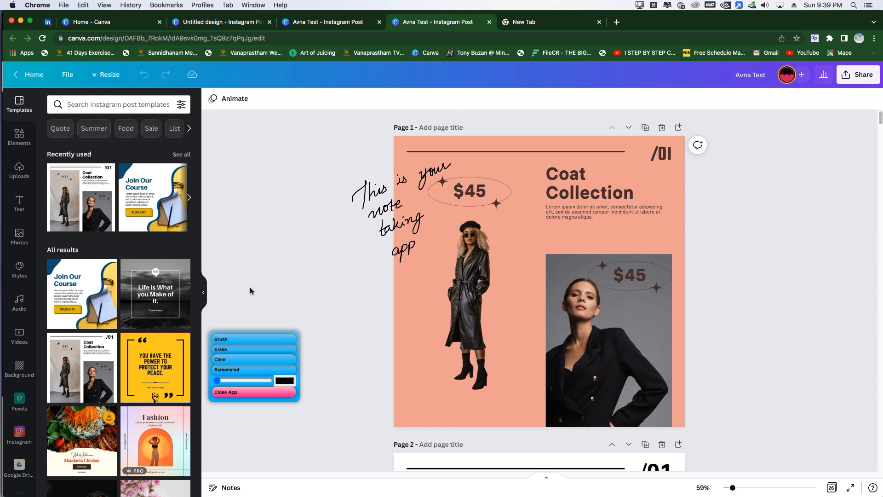
Step: Change the notes brush colour to orange and handwrite "within Avna" below the black note
click(285, 381)
drag(343, 335, 369, 333)
drag(377, 299, 376, 275)
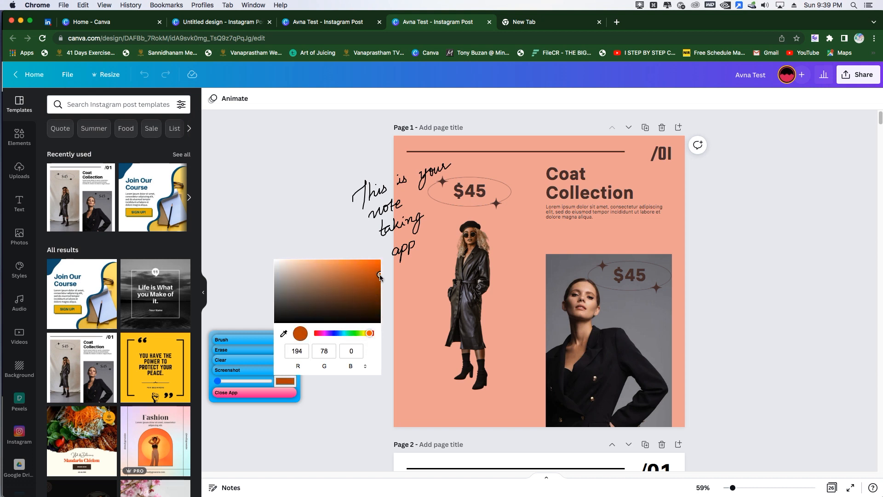
click(367, 334)
mouse_move(375, 320)
mouse_down()
mouse_move(393, 293)
mouse_move(390, 277)
mouse_move(394, 291)
mouse_move(426, 277)
mouse_up()
click(398, 288)
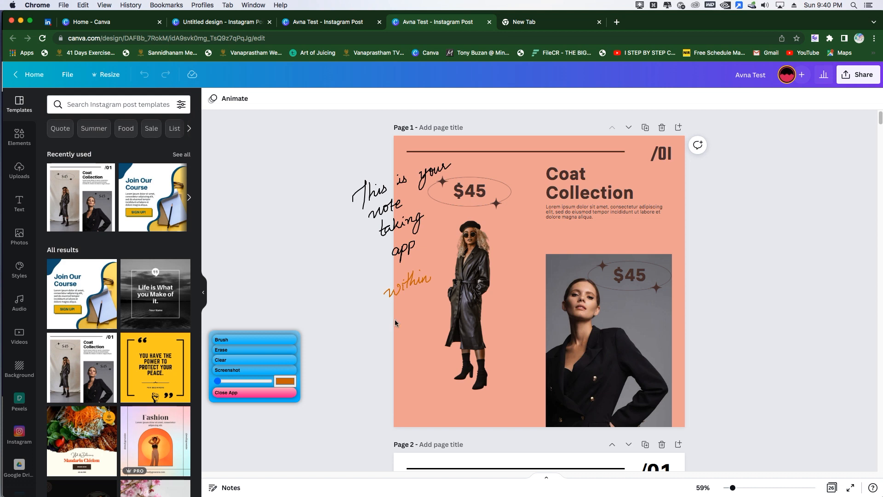
drag(434, 312, 438, 312)
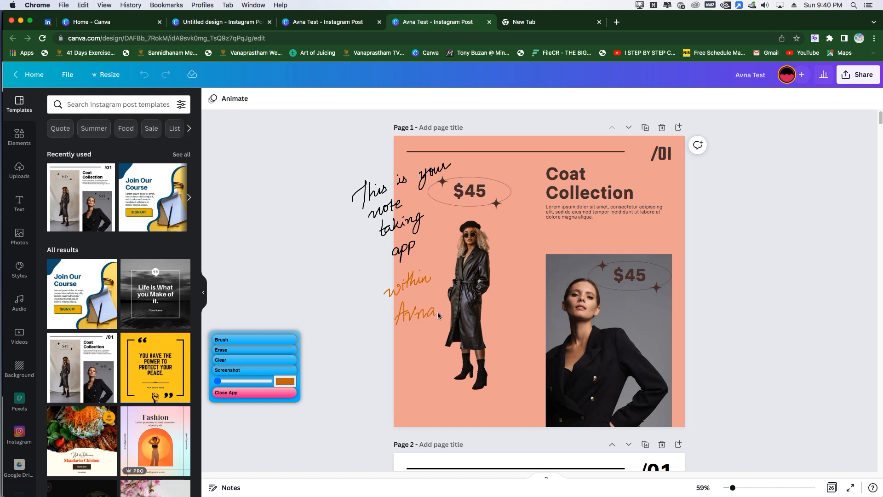
Step: Change the notes brush colour to blue and handwrite "You can change the color" across the page above the portrait photo
click(285, 382)
drag(358, 336, 341, 333)
mouse_move(520, 242)
mouse_down()
mouse_move(524, 265)
mouse_move(537, 238)
mouse_move(580, 238)
mouse_move(611, 225)
mouse_move(617, 238)
mouse_move(636, 235)
mouse_move(635, 244)
mouse_move(645, 228)
mouse_move(663, 232)
mouse_move(674, 218)
mouse_move(671, 229)
mouse_move(692, 226)
mouse_move(711, 221)
mouse_up()
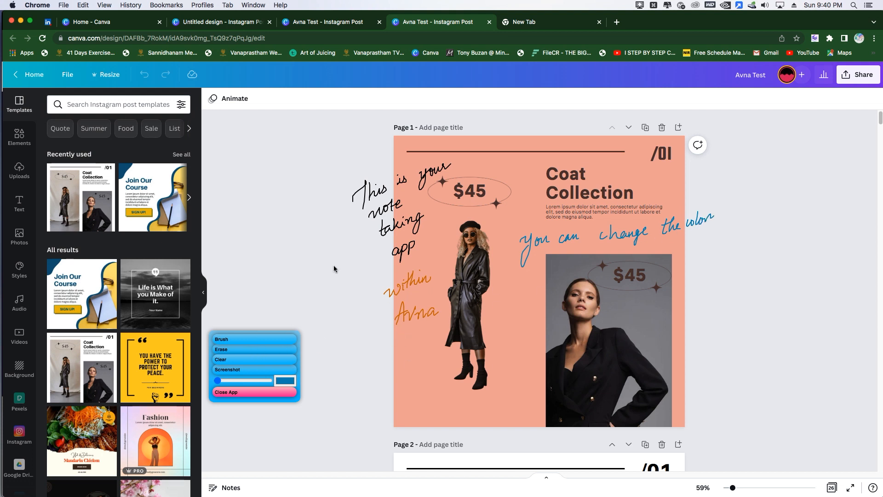
Step: Try a short blue sample word beside the page, increase the brush size, and erase the sample
drag(350, 371, 361, 370)
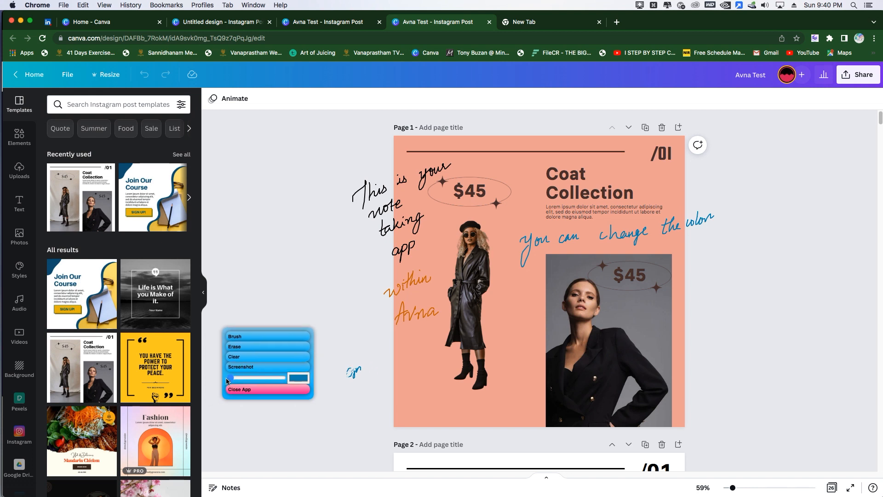
drag(221, 381, 238, 381)
drag(347, 383, 348, 376)
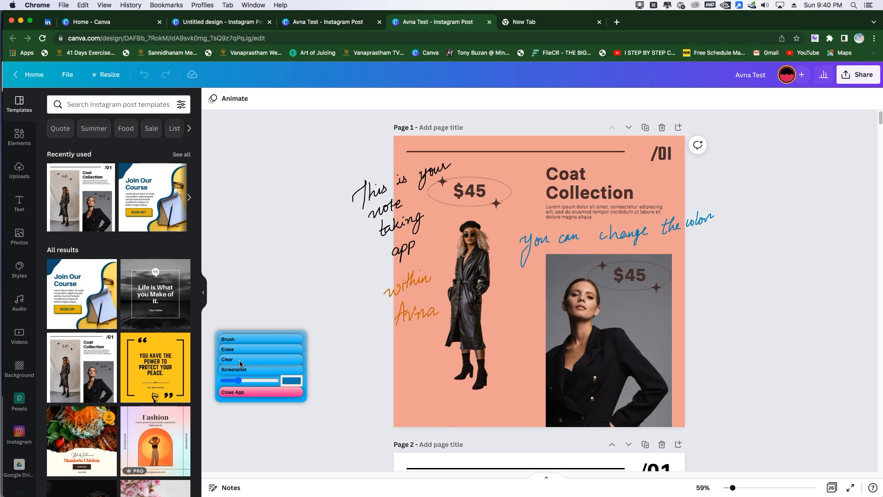
Step: Take a screenshot of the handwritten notes, and view the downloaded screenshot (6).png in Preview
click(258, 371)
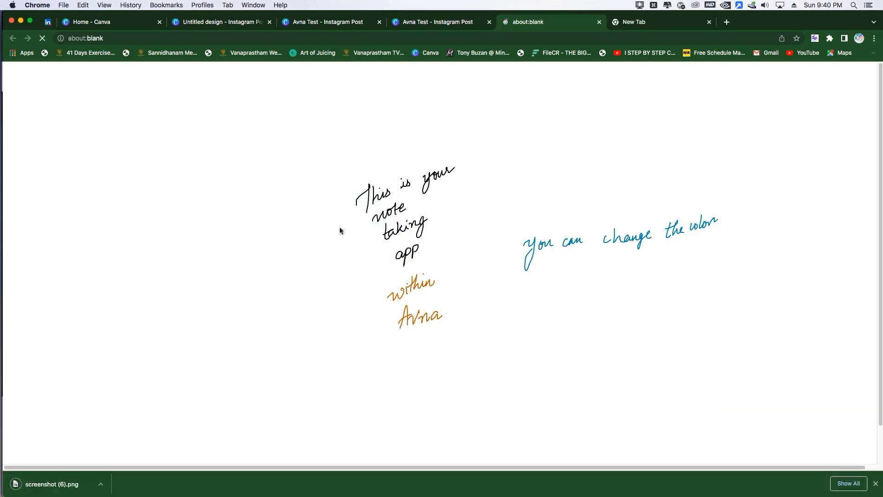
click(101, 483)
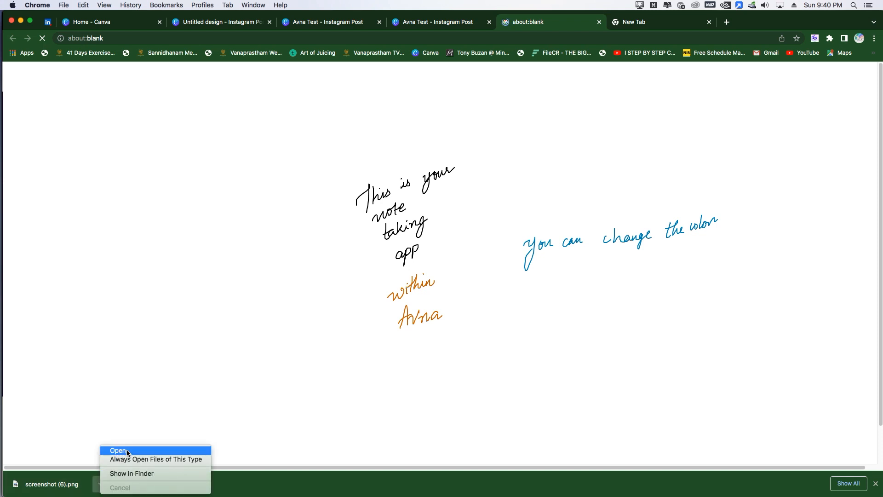
click(113, 451)
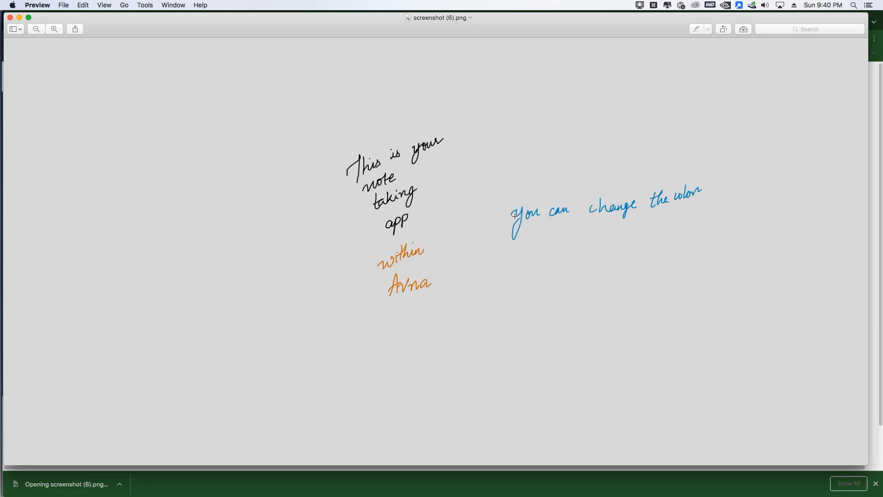
drag(447, 34, 449, 62)
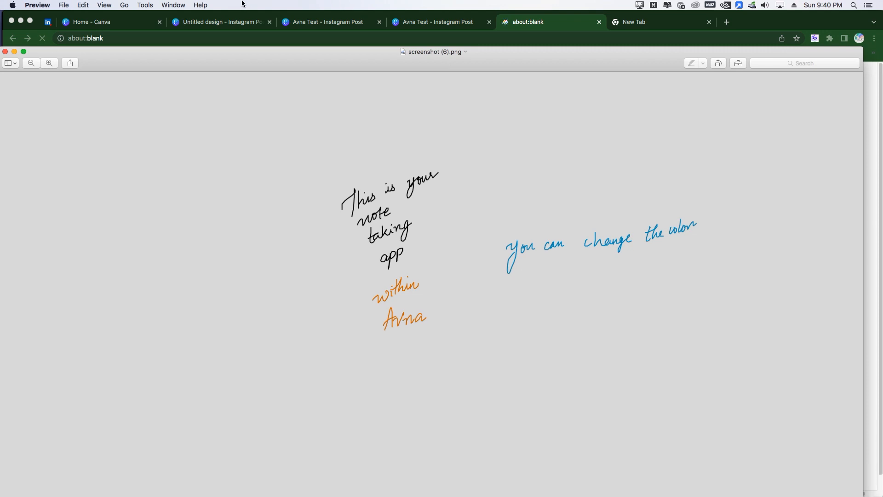
click(38, 5)
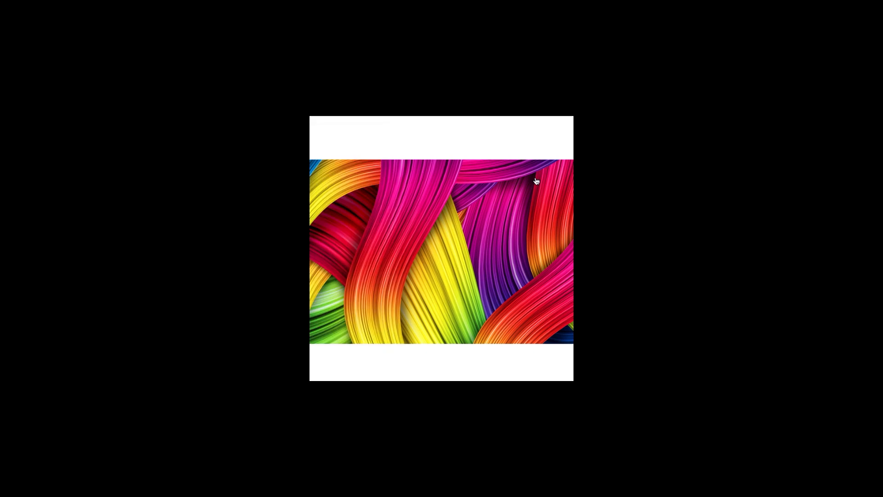